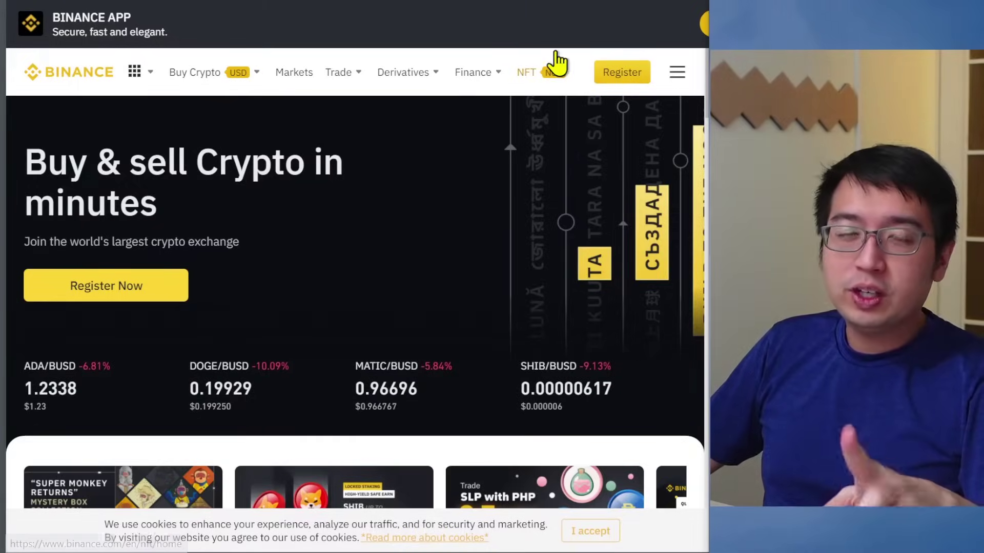
Open the Binance registration page and start entering the sign-up e-mail address
left_click(598, 76)
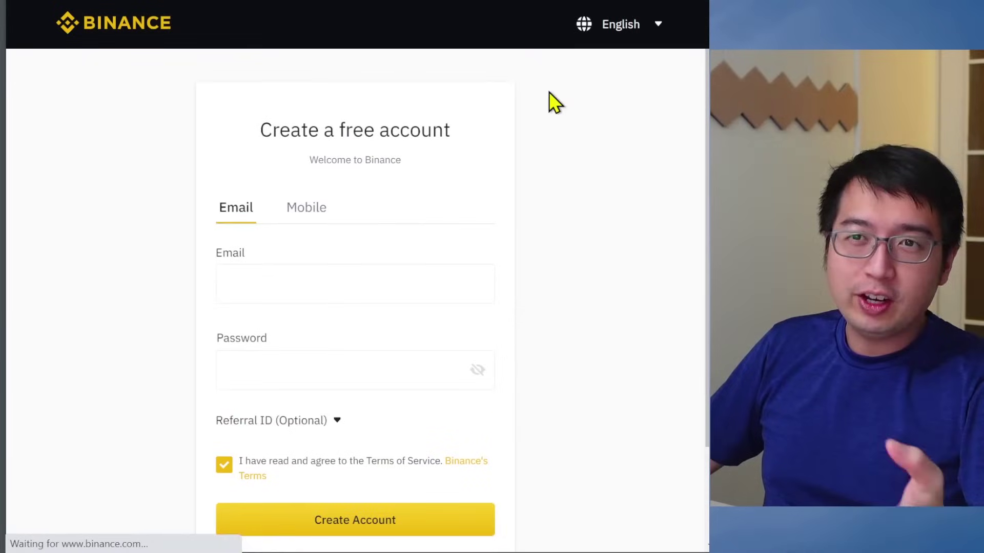
left_click(292, 273)
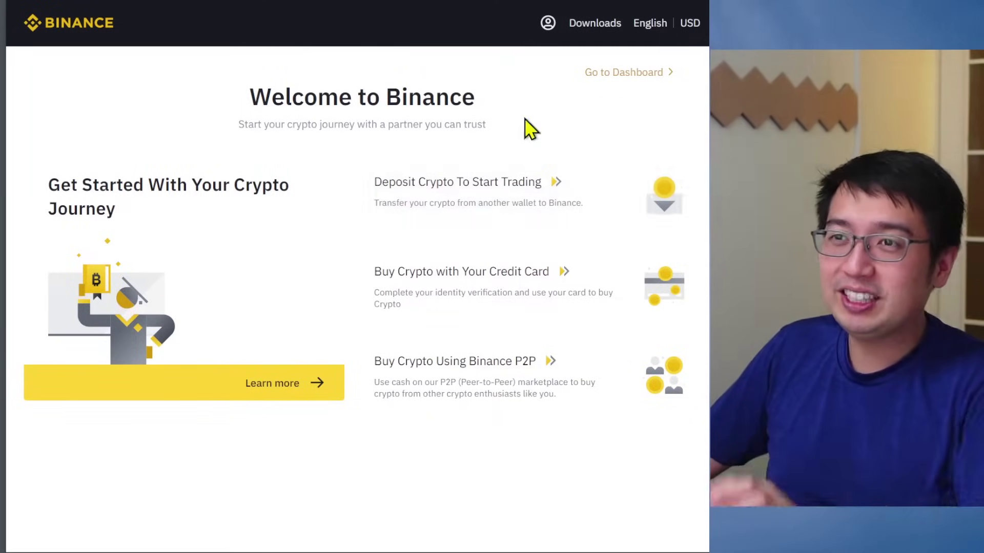
Go to the dashboard and choose Remind me later on the two-factor security prompt
left_click(606, 73)
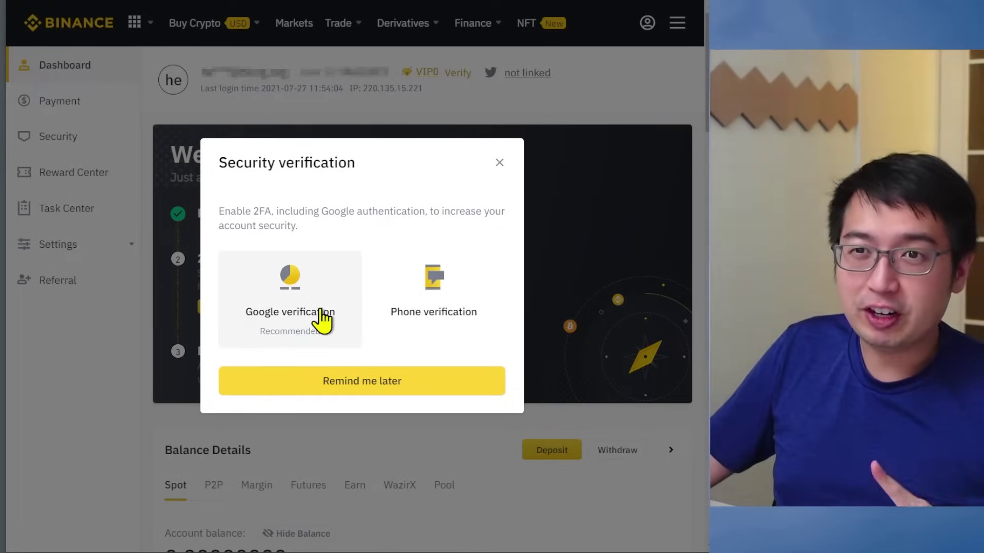
left_click(373, 395)
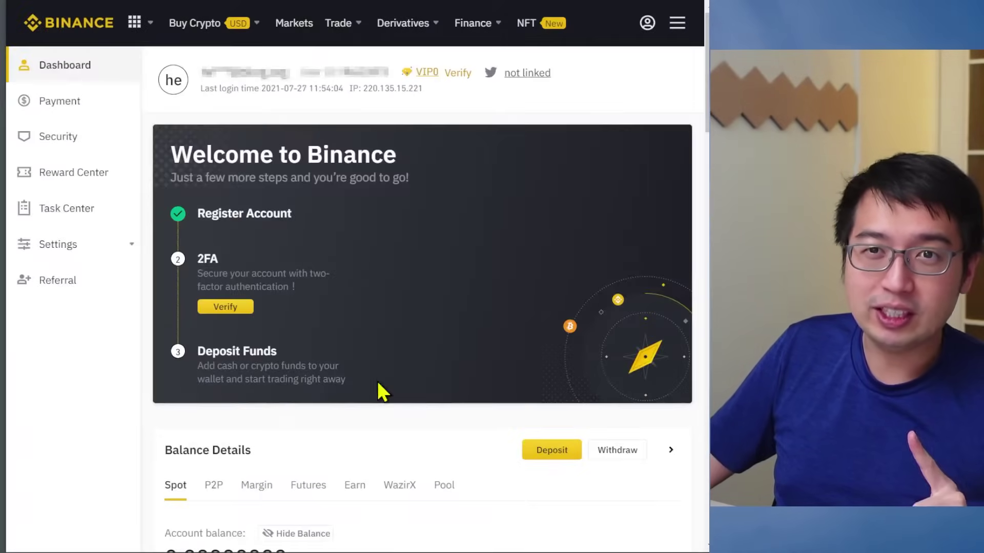
Start Google Authenticator setup from the Security page and view its Android download page
left_click(79, 148)
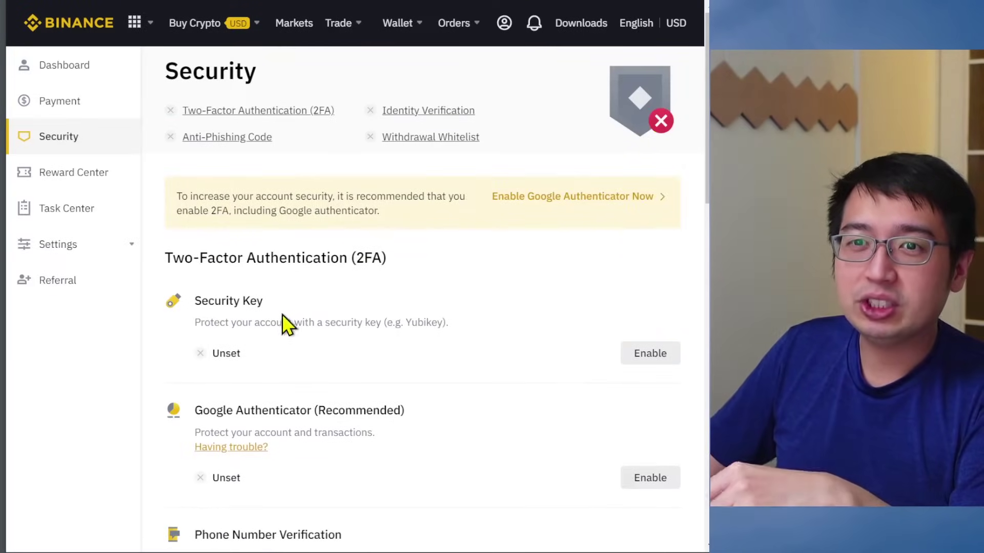
left_click_drag(223, 410, 373, 410)
left_click(637, 491)
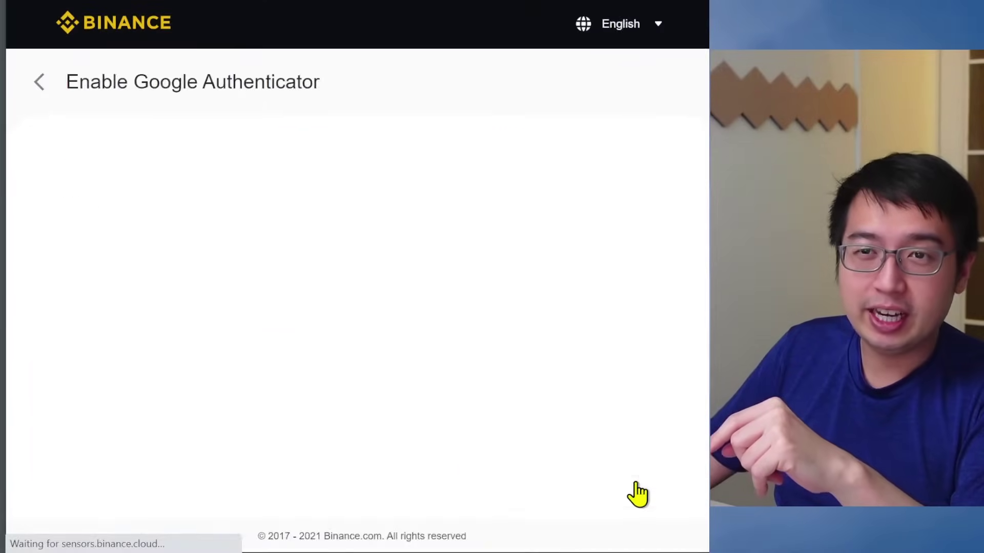
scroll(499, 259, "down", 2)
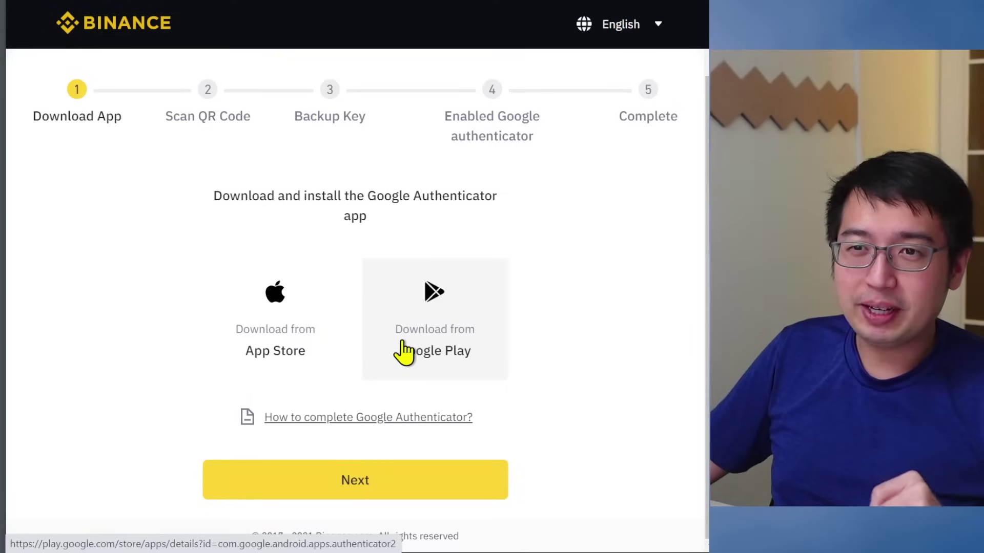
left_click(404, 352)
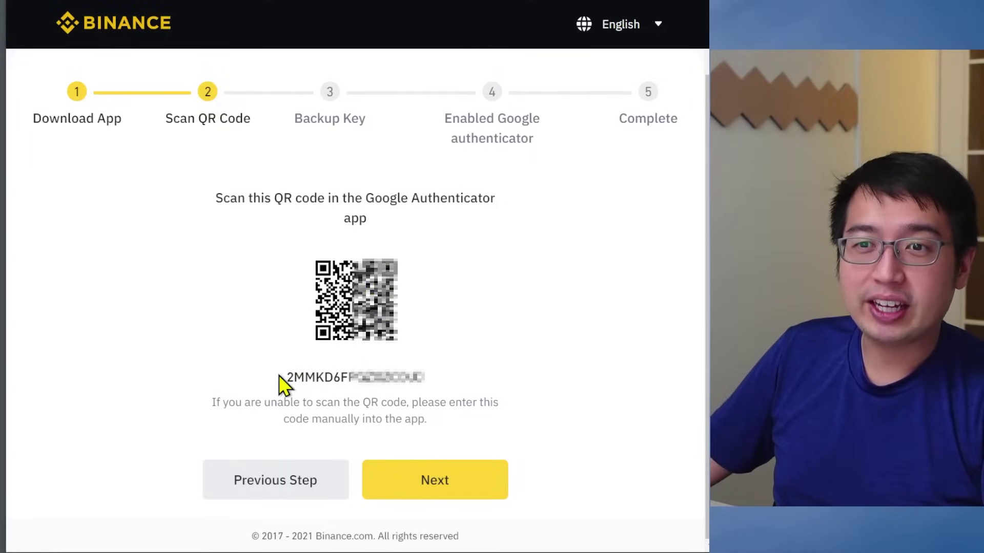
Highlight the manual-entry setup key shown beside the QR code, then clear the highlight
left_click_drag(285, 377, 452, 398)
left_click(437, 387)
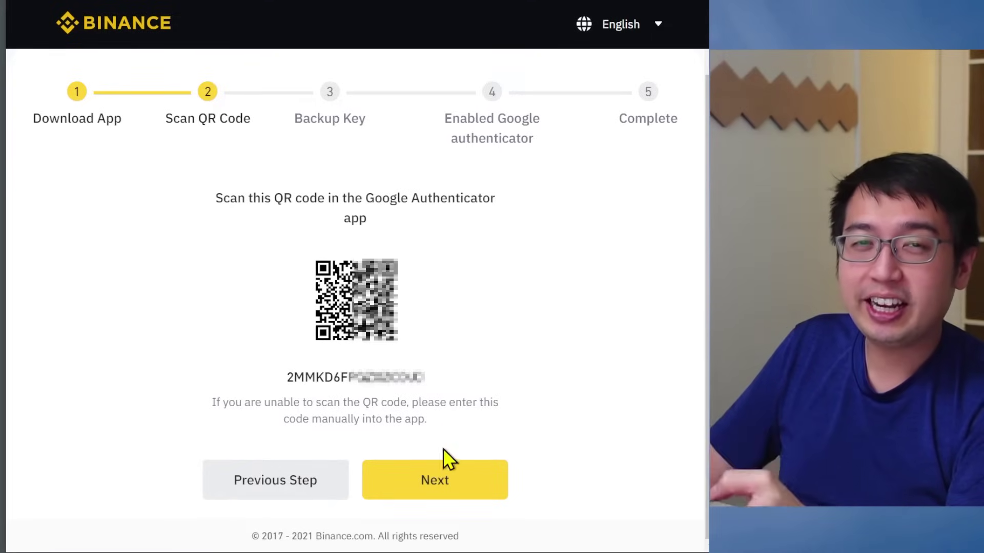
Advance past Backup Key, request an e-mail code, and select it in the Bind Google 2FA e-mail
left_click(435, 479)
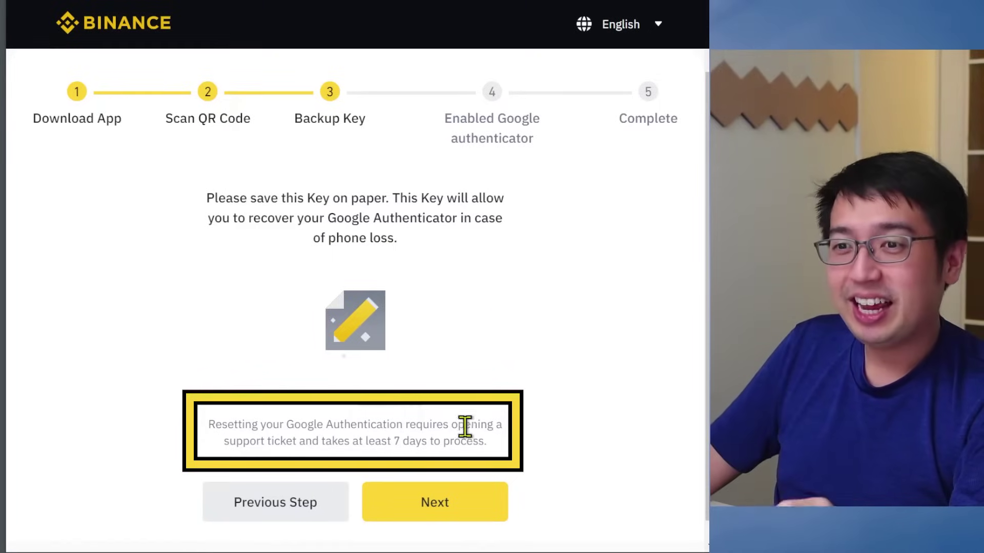
left_click(442, 500)
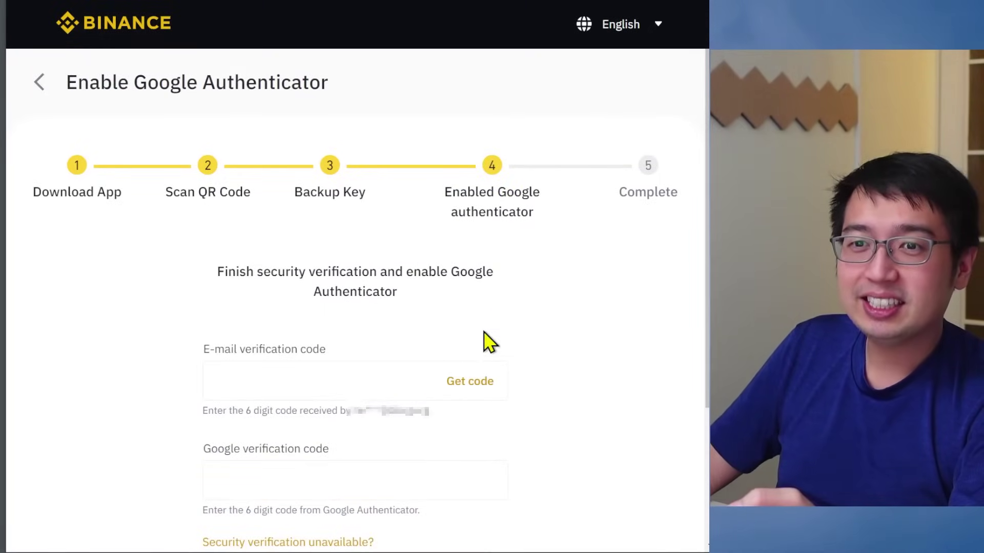
left_click(469, 383)
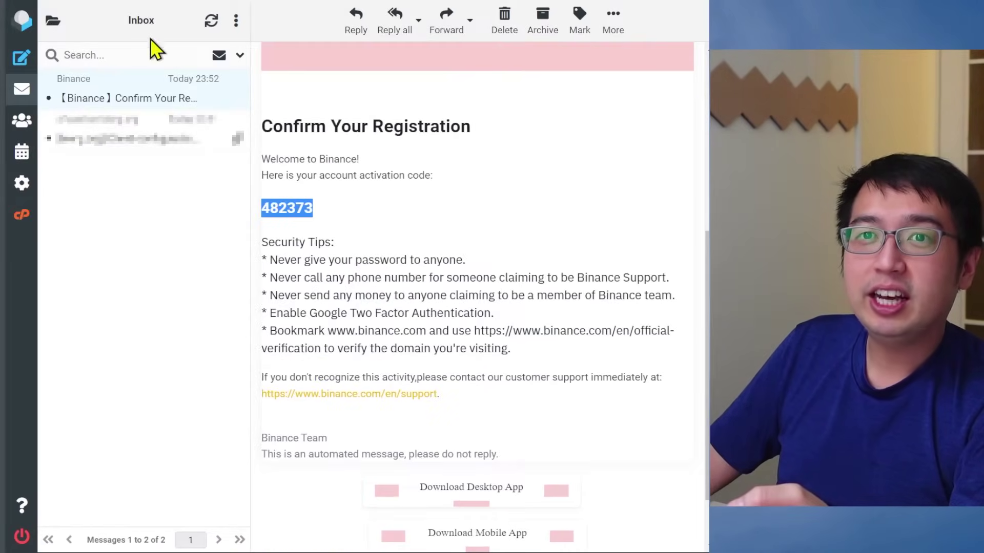
left_click(211, 21)
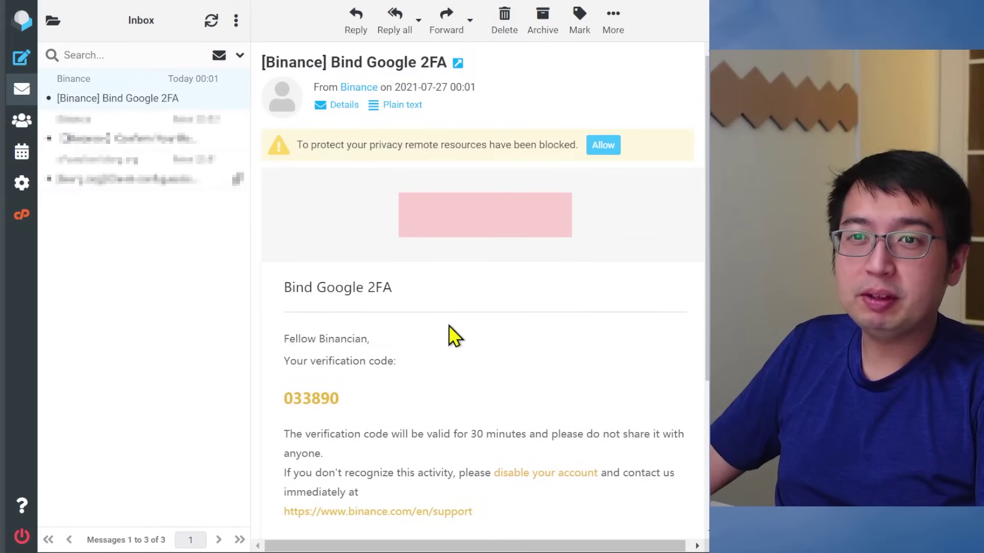
double_click(322, 401)
key("ctrl+c")
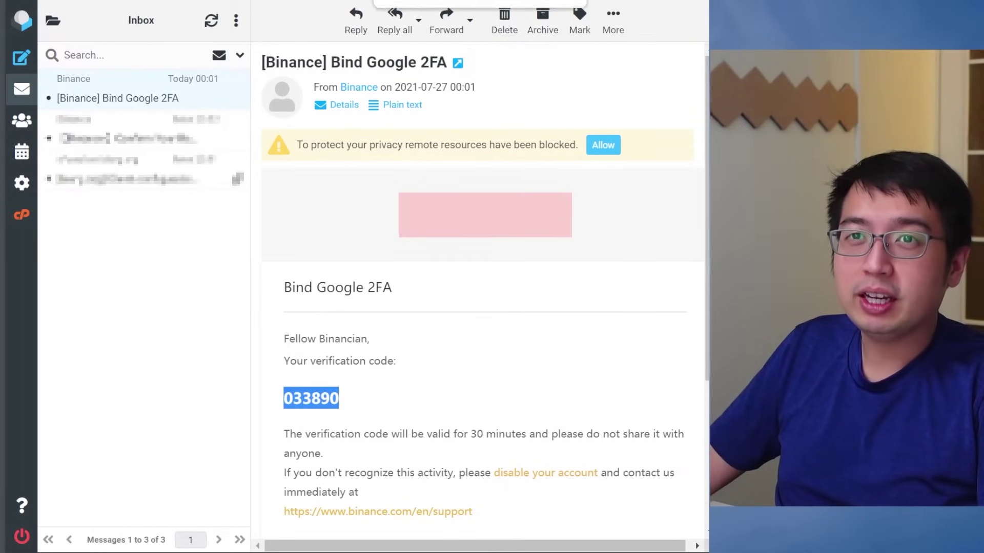
Paste the e-mail code, enter the authenticator app's code, and submit to bind Google Authenticator
key("ctrl+Tab")
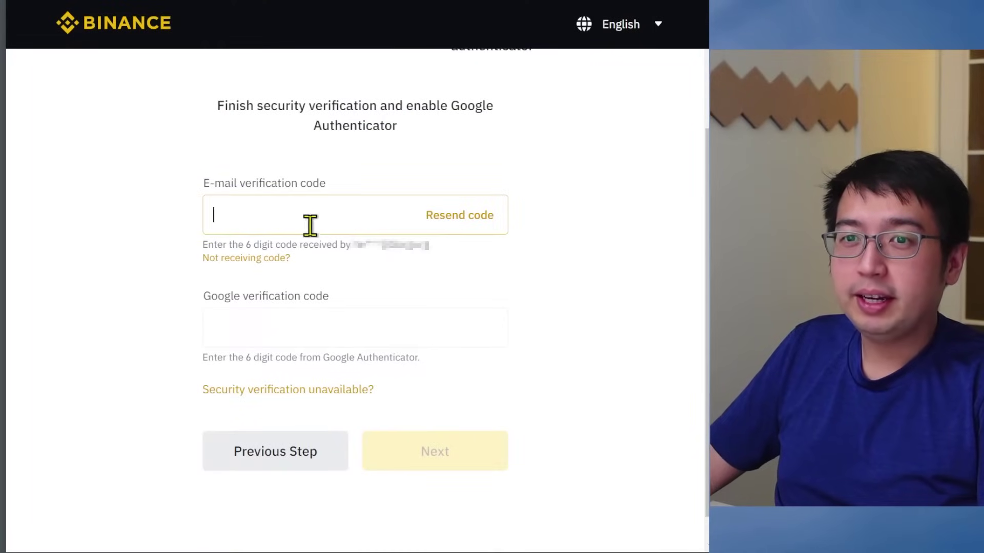
key("ctrl+v")
left_click(279, 308)
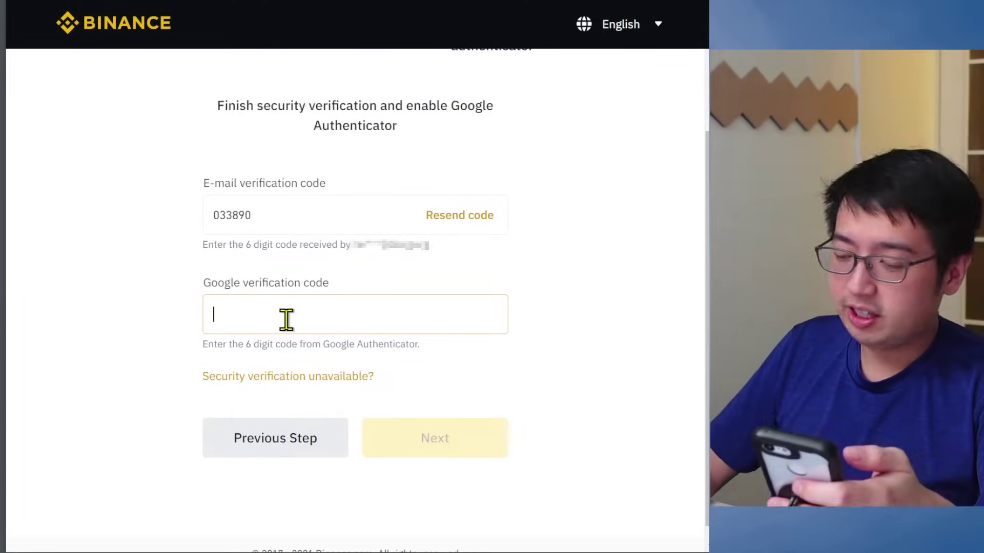
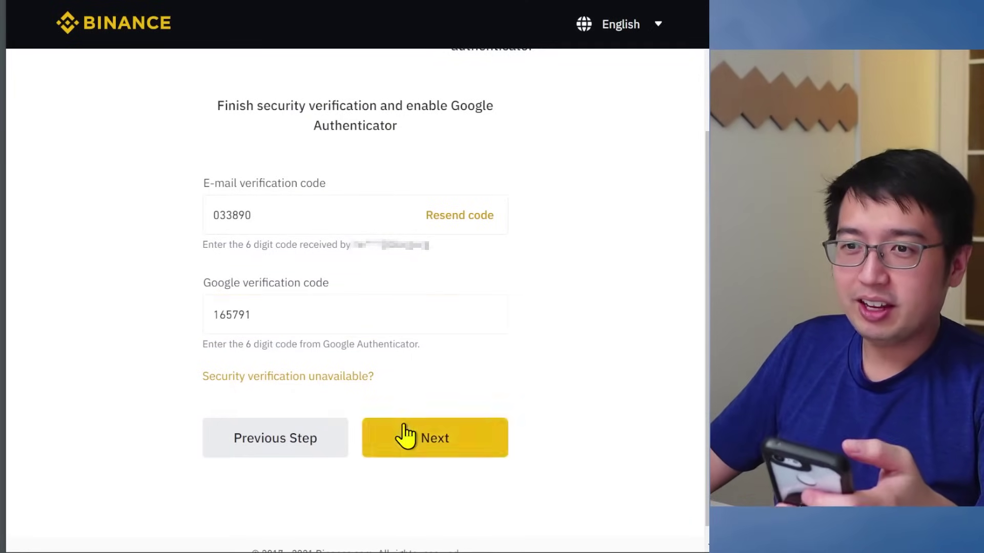
left_click(406, 436)
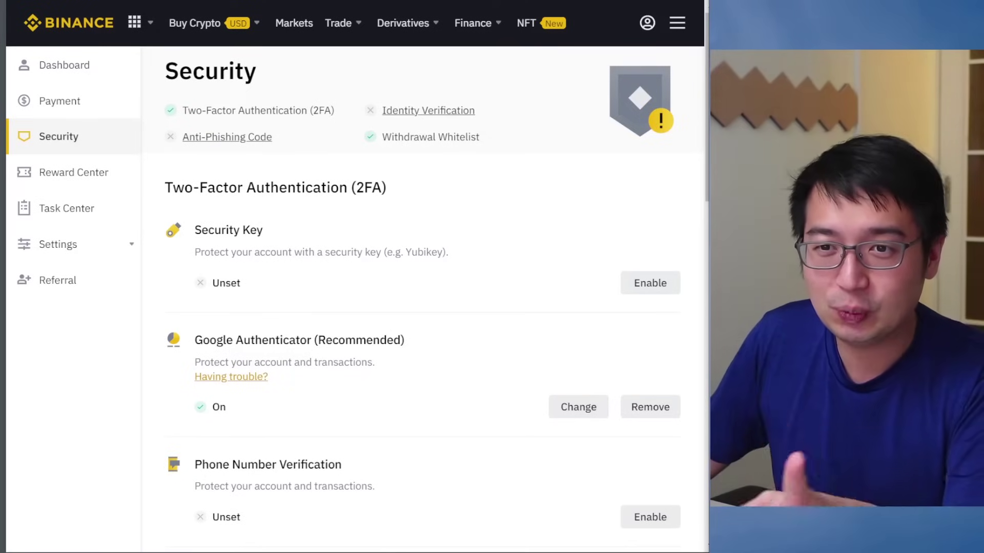
Scroll the Security page down to Anti-Phishing Code and enable it
scroll(400, 309, "down", 10)
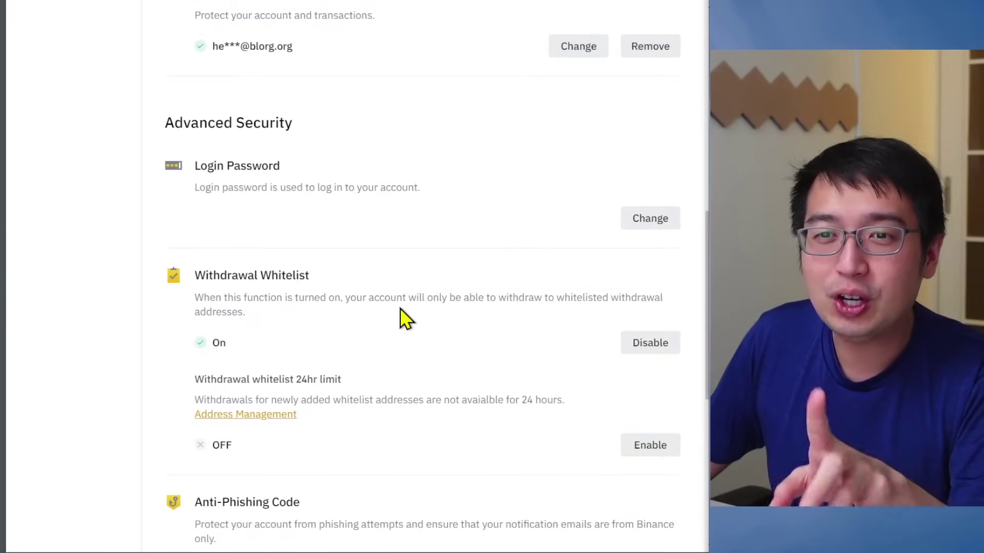
scroll(401, 309, "down", 5)
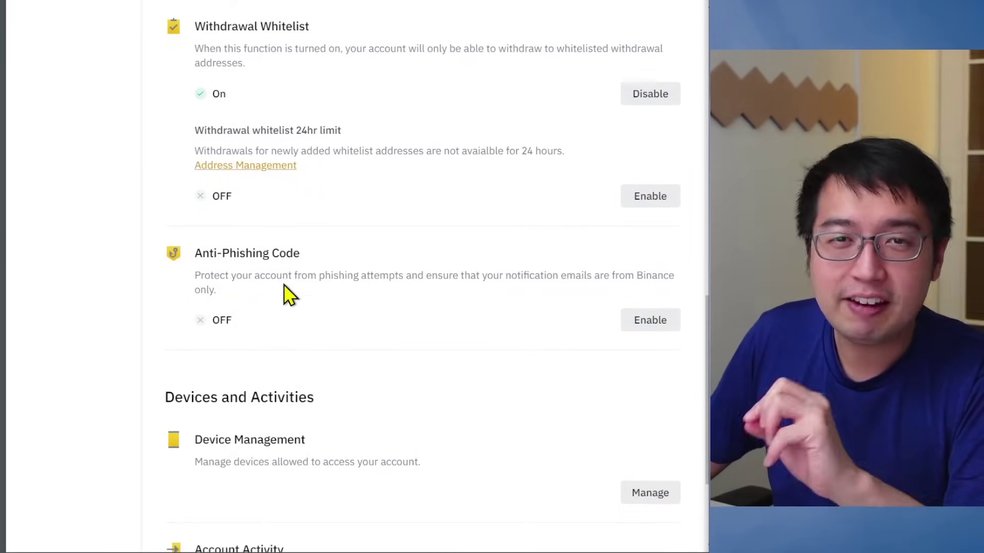
left_click(651, 322)
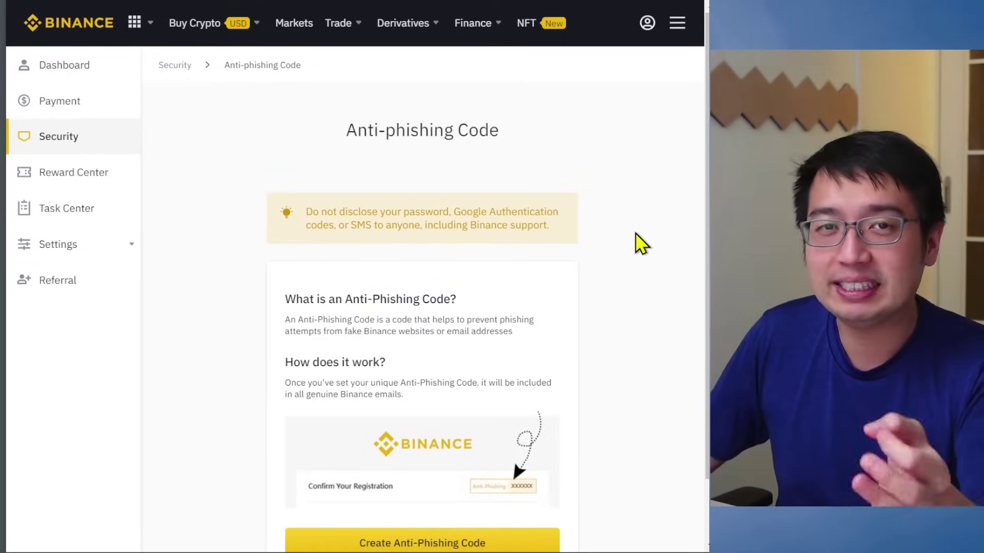
Scroll down and open the Create Anti-Phishing Code form
scroll(640, 245, "down", 1)
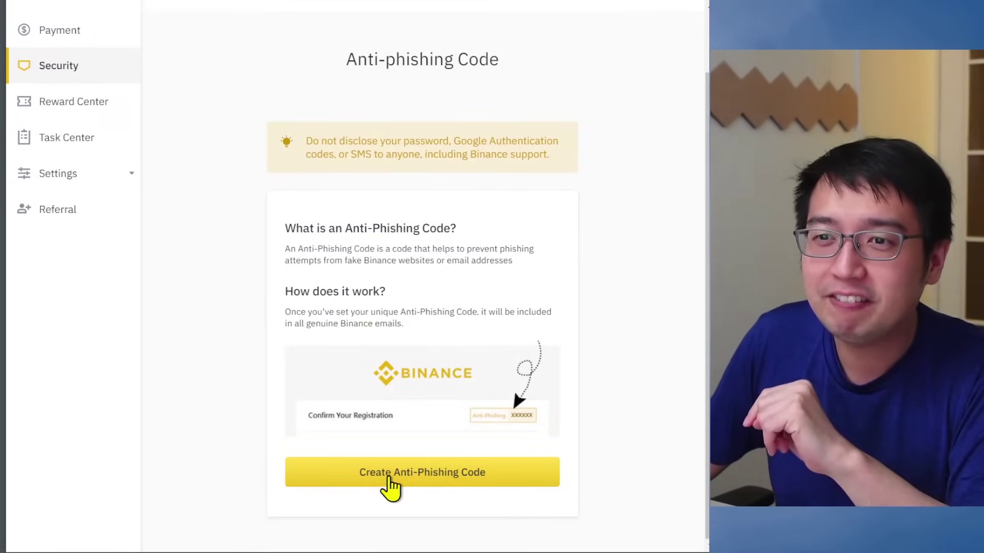
left_click(389, 480)
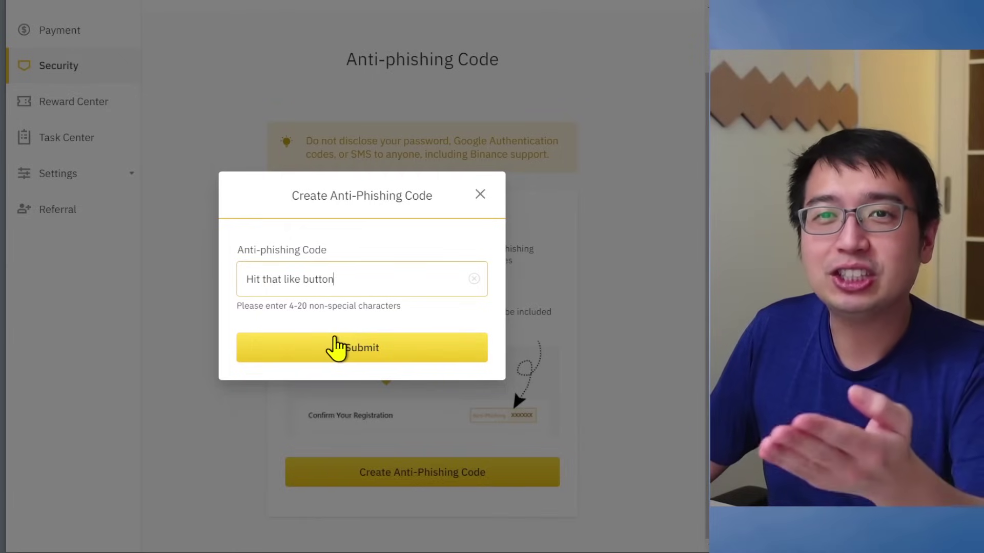
Replace the rejected spaced anti-phishing code with a space-free version and resubmit it
left_click(326, 348)
left_click(396, 280)
key("ctrl+a")
key("BackSpace")
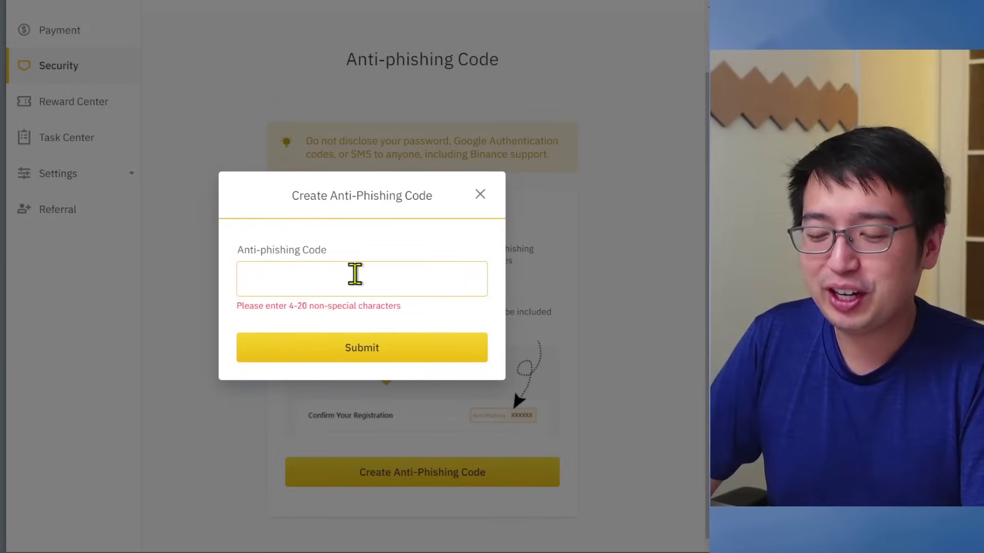
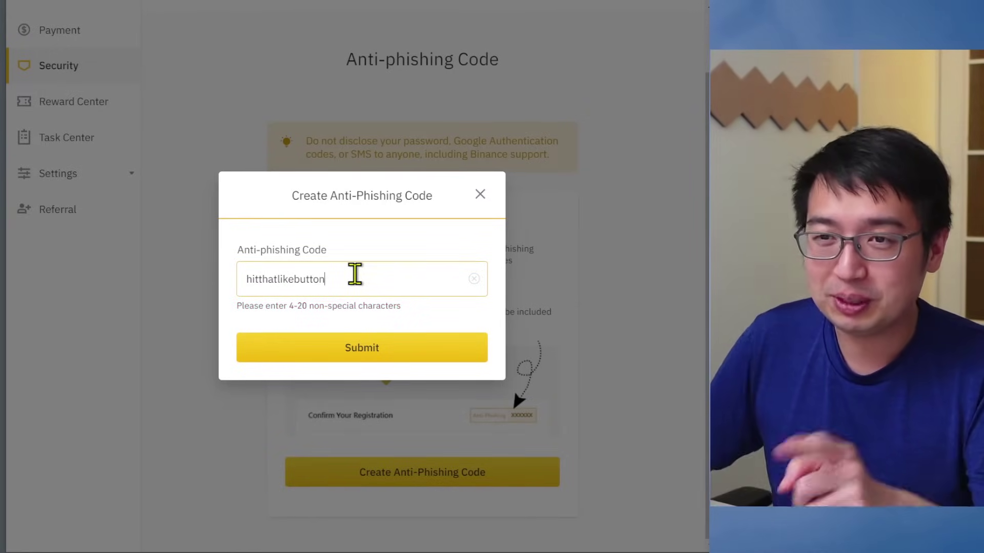
left_click(350, 353)
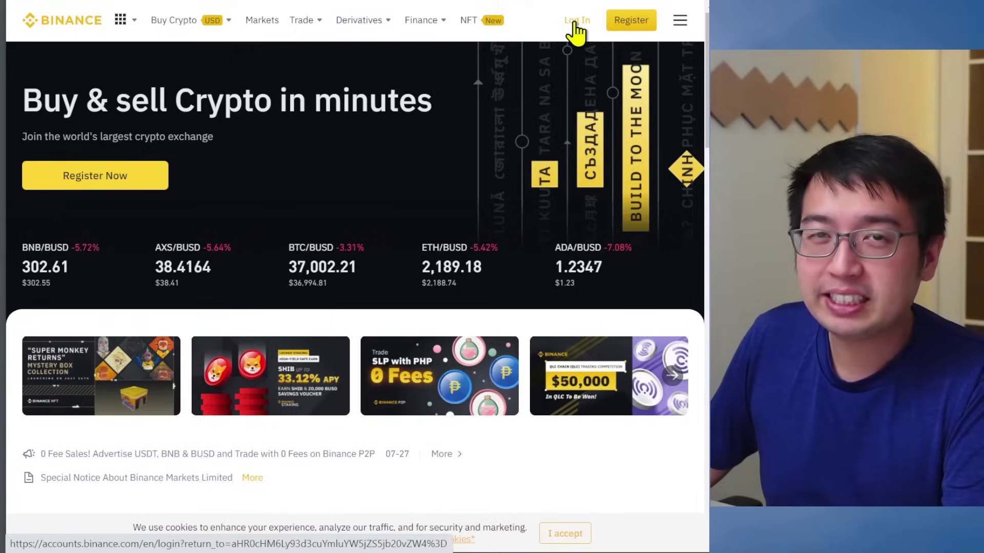
Open the Binance Log In page and start entering the account e-mail
left_click(573, 21)
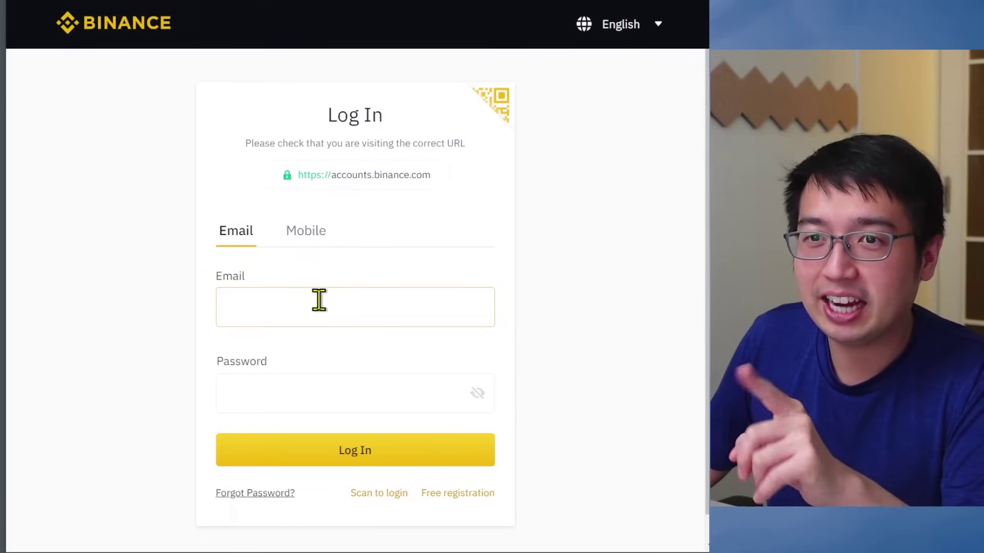
left_click(320, 299)
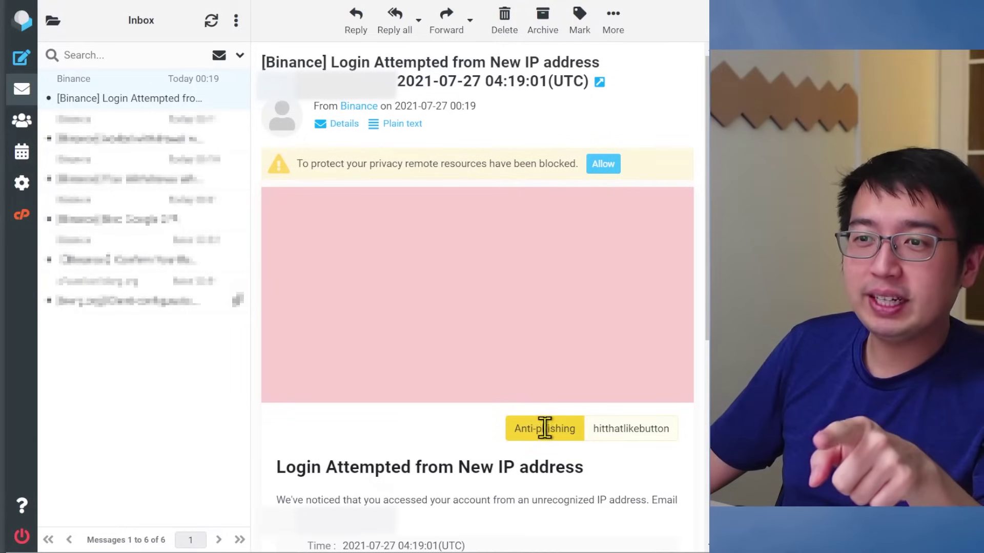
left_click_drag(599, 429, 659, 431)
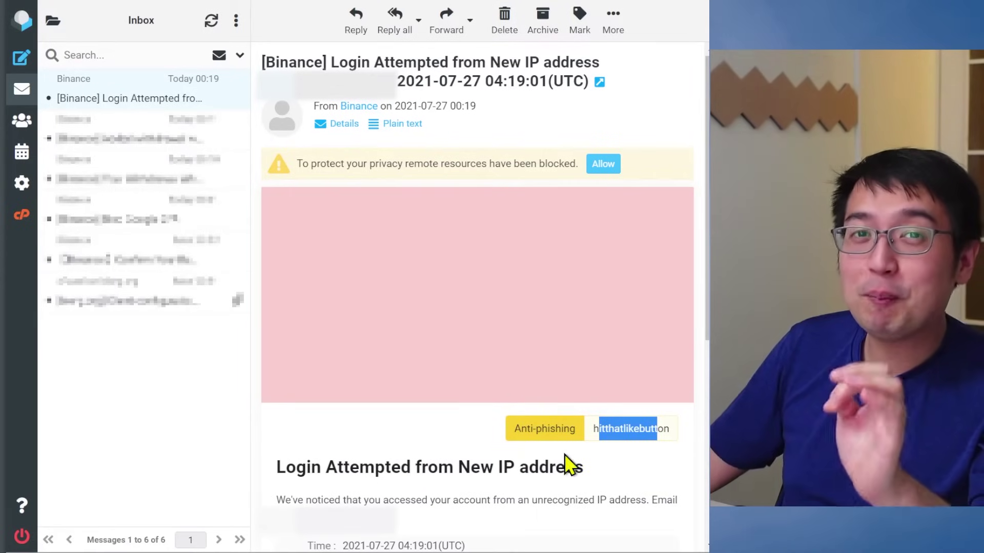
left_click(626, 452)
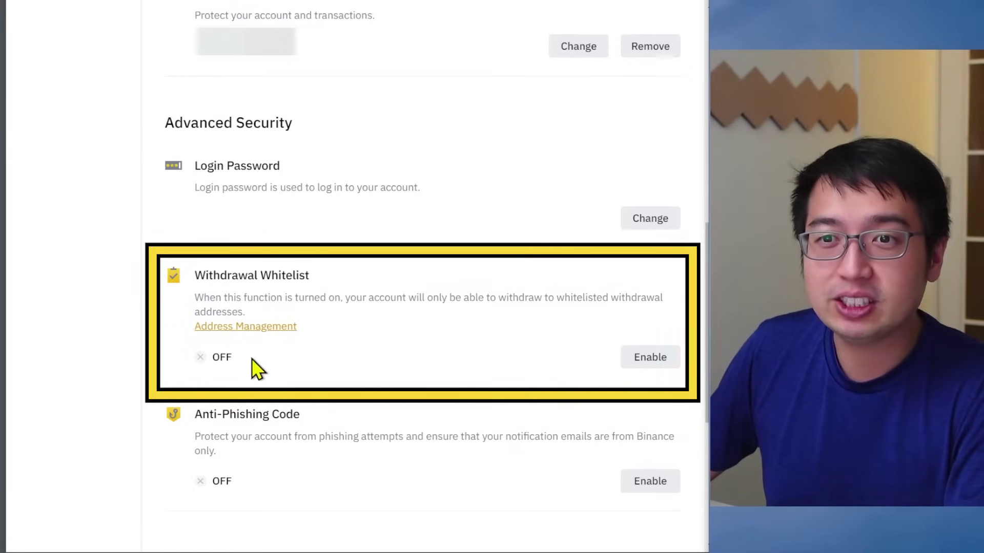
Switch the withdrawal whitelist on, verifying with the Google Authenticator code
left_click(643, 357)
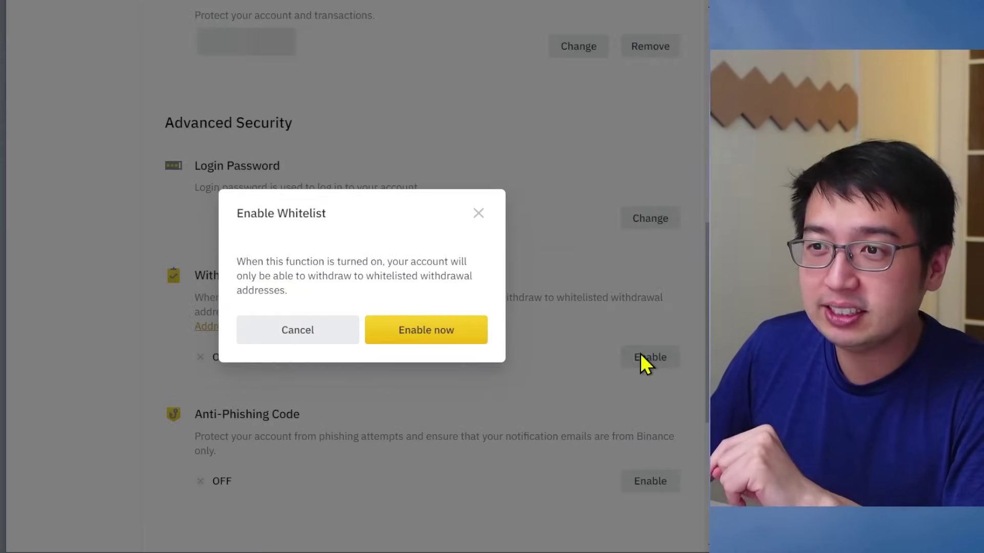
left_click(431, 341)
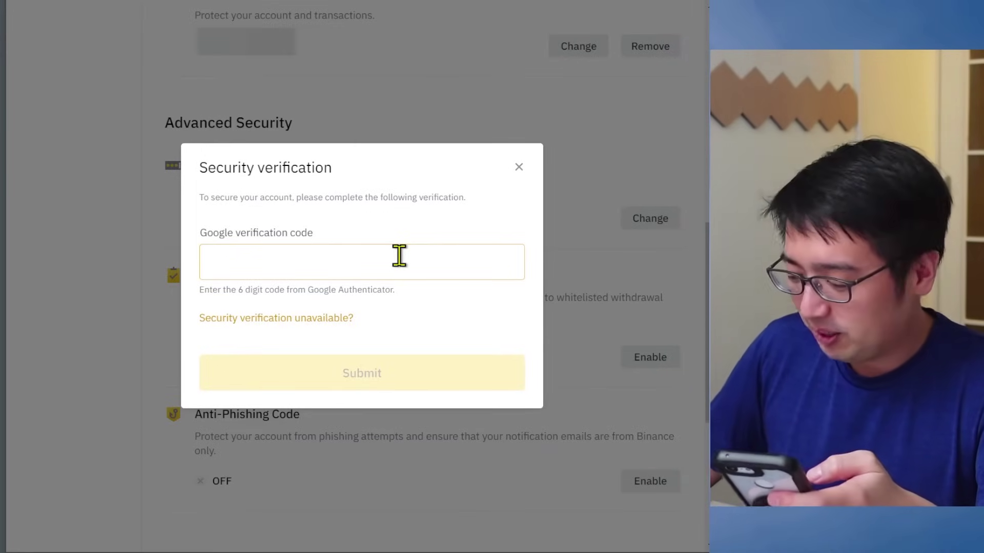
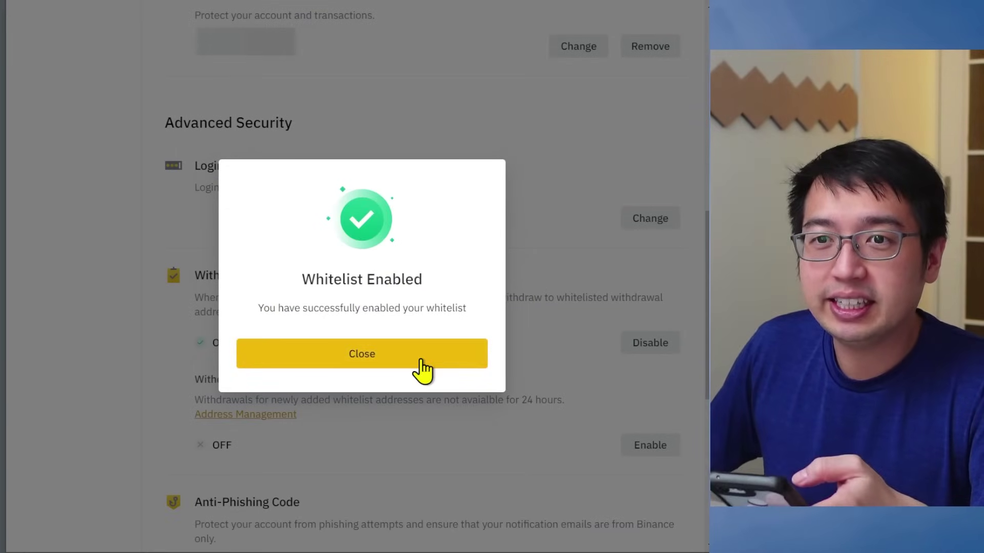
left_click(423, 368)
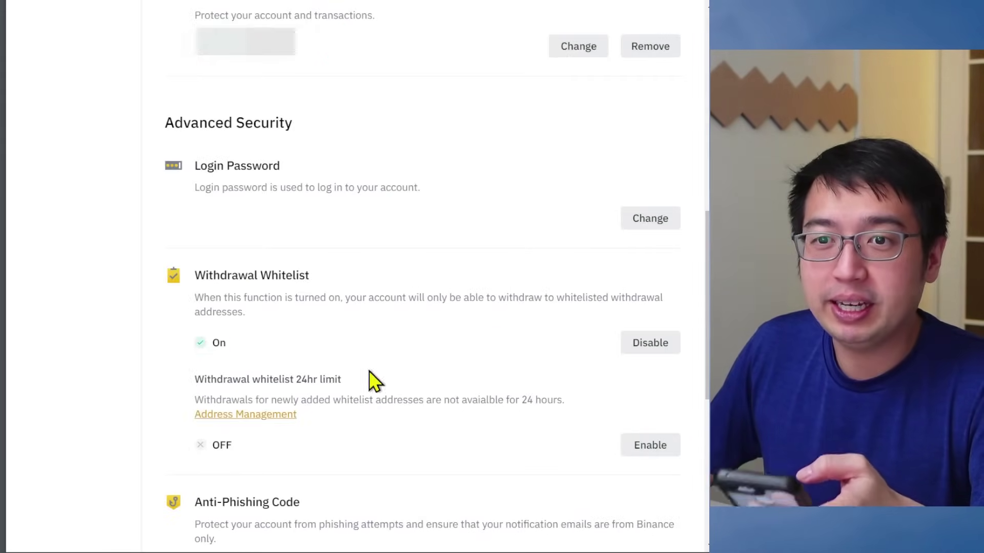
Go to Address Management and open the form for adding multiple withdrawal addresses
left_click(241, 418)
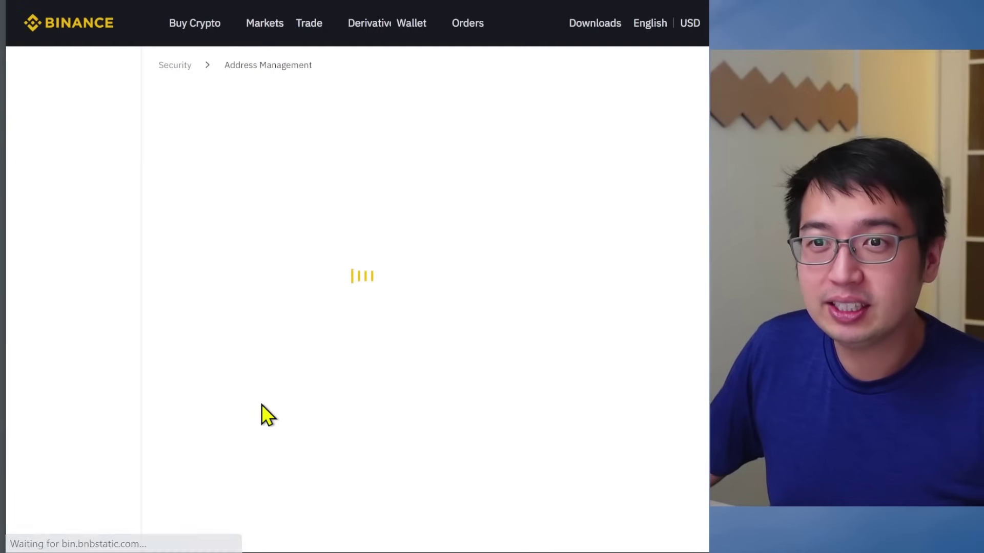
left_click(391, 368)
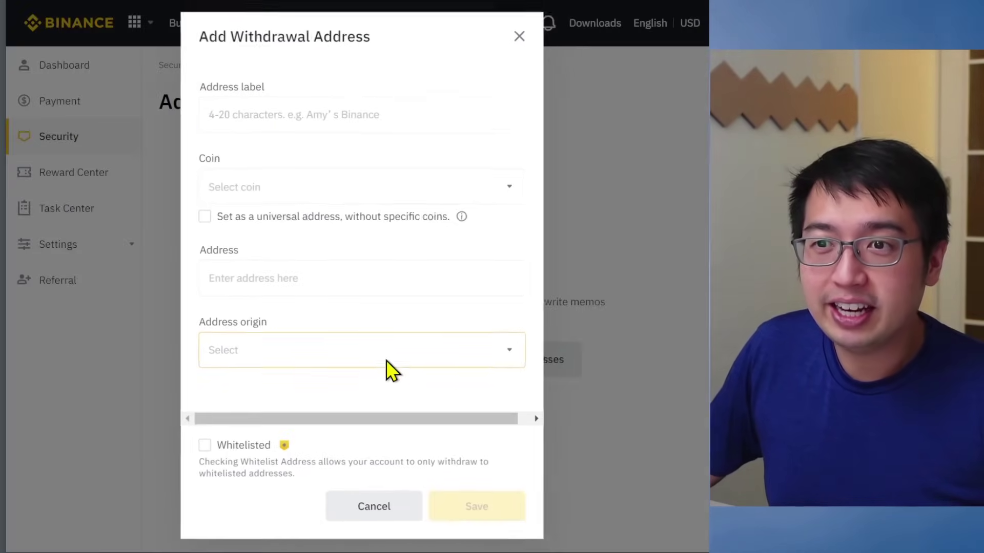
left_click(381, 502)
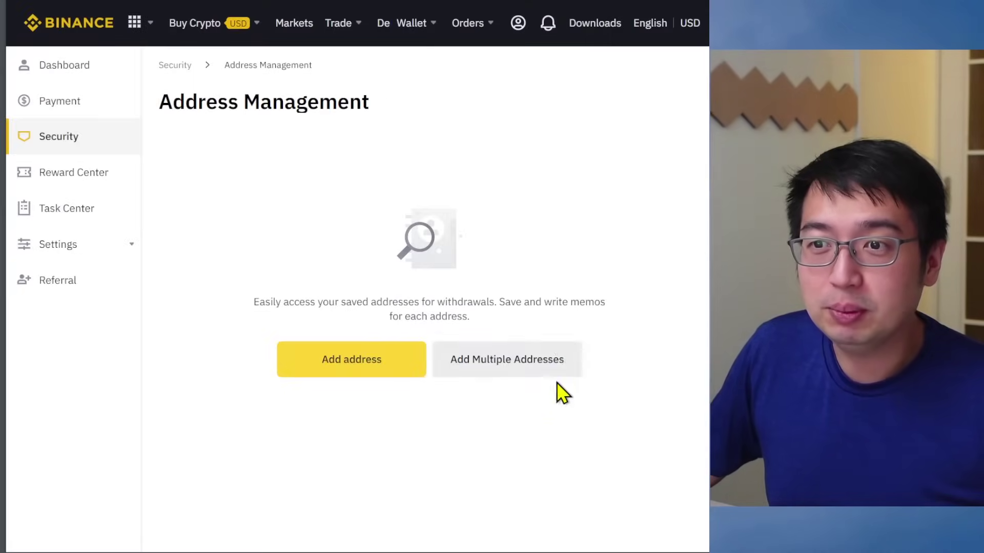
left_click(541, 361)
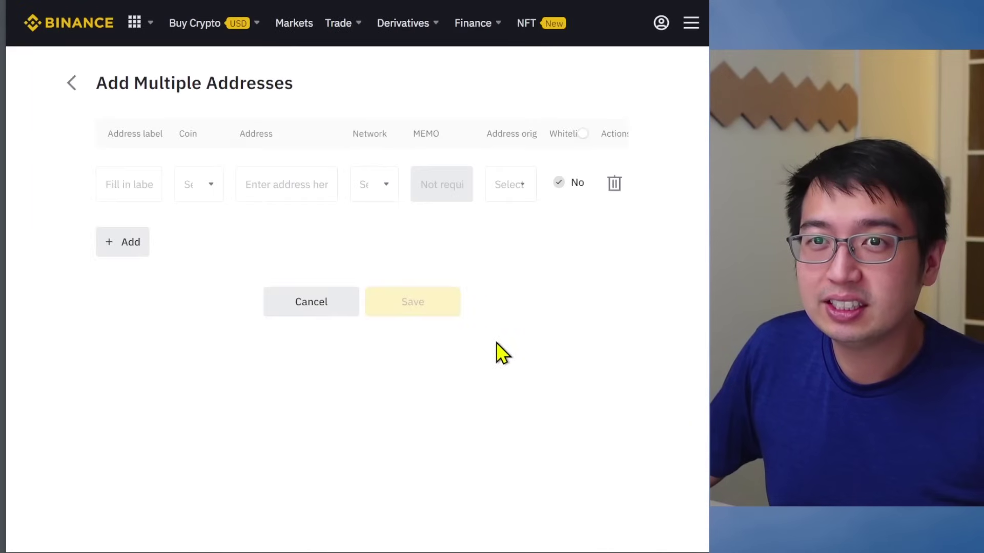
Label the new address row 'Trust' and select BNB as its coin
left_click(135, 192)
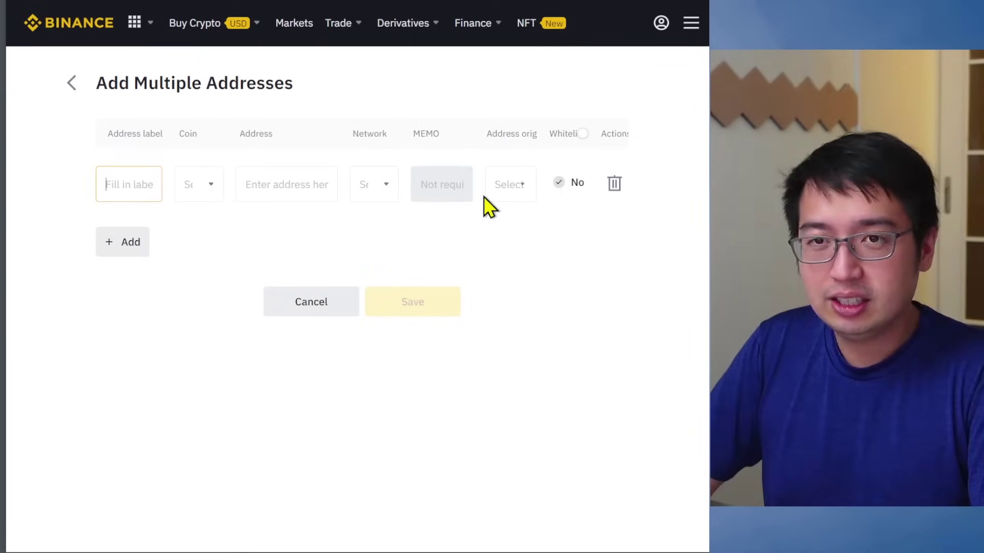
type("Trust Wall")
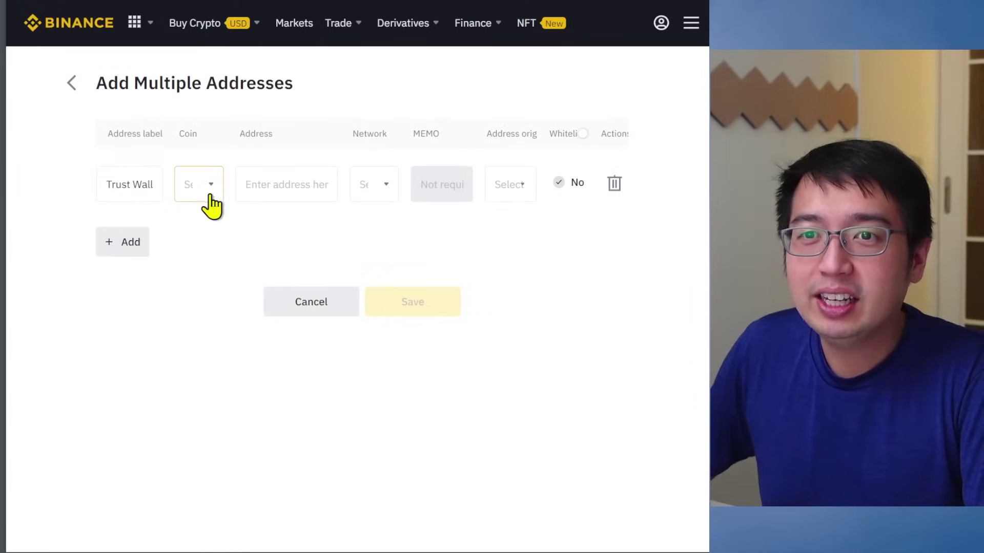
left_click(208, 193)
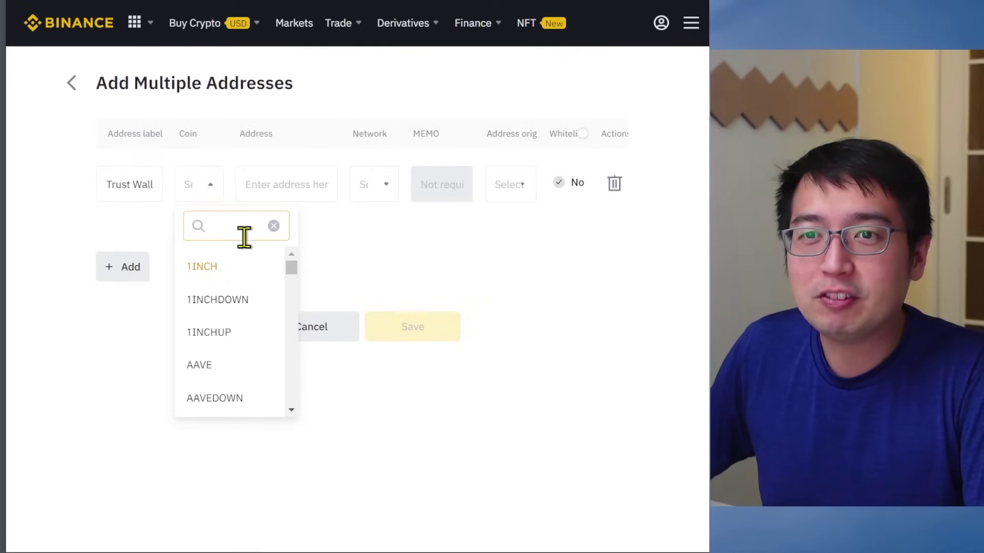
type("bnb")
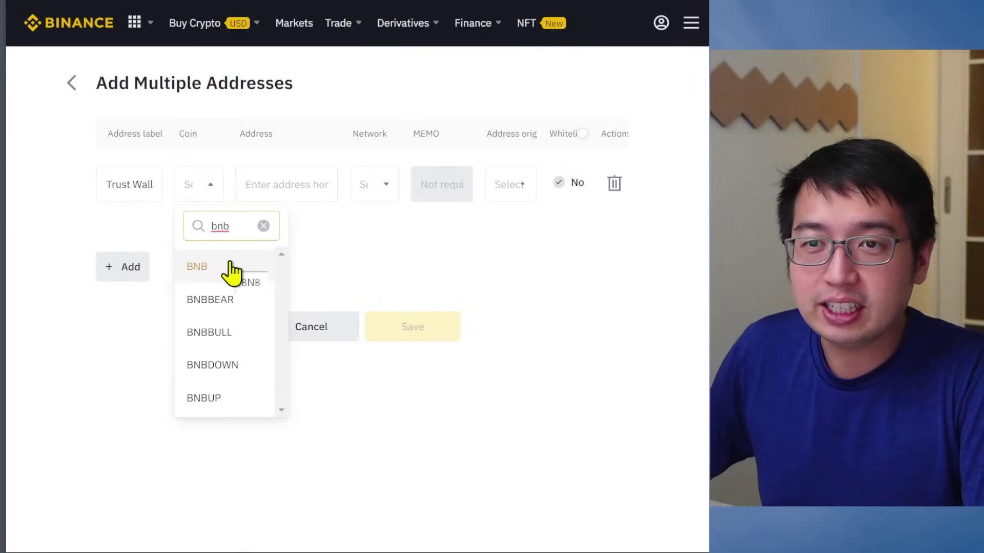
left_click(234, 262)
Paste the Trust Wallet address into the row and set its network to BSC
left_click(285, 189)
key("ctrl+v")
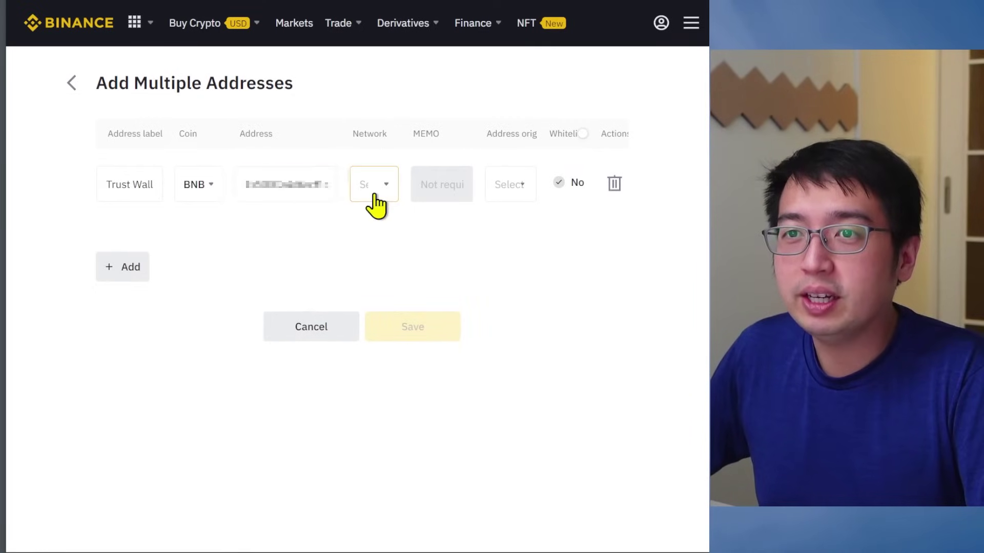
left_click(373, 195)
left_click(380, 225)
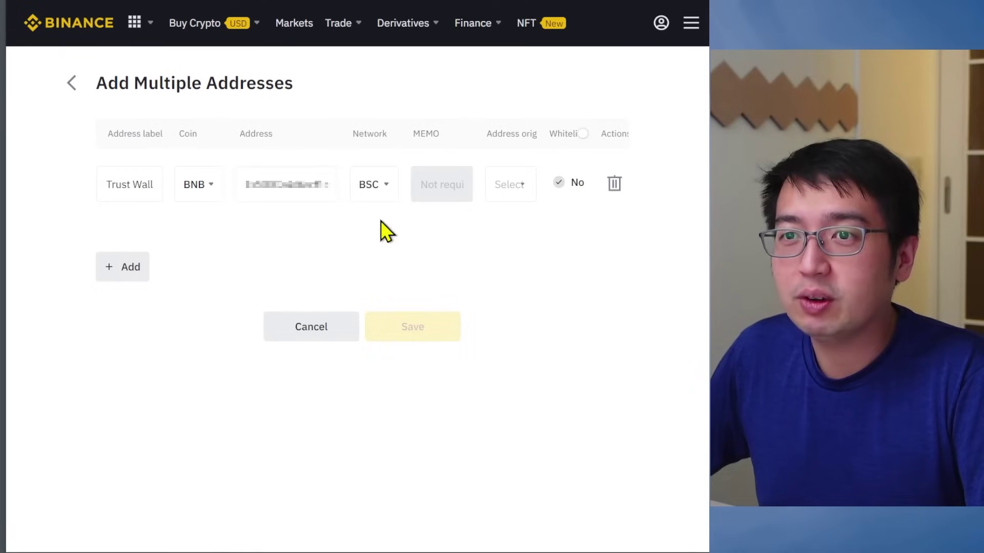
left_click(383, 192)
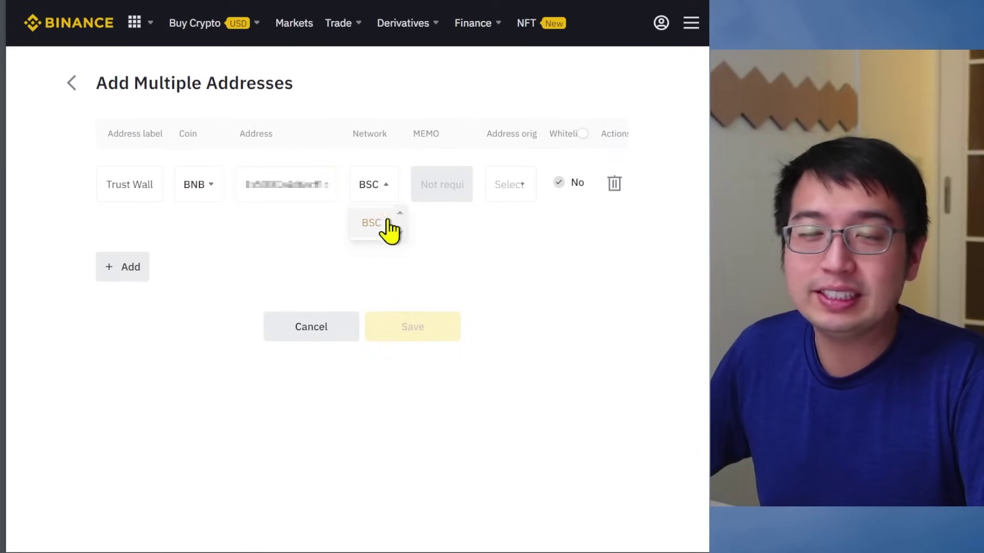
left_click(475, 204)
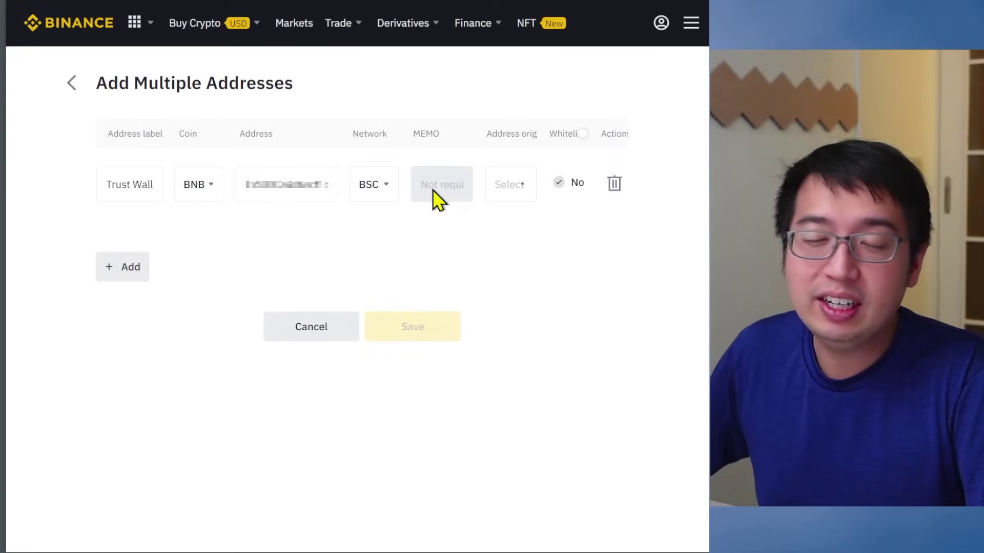
left_click(512, 188)
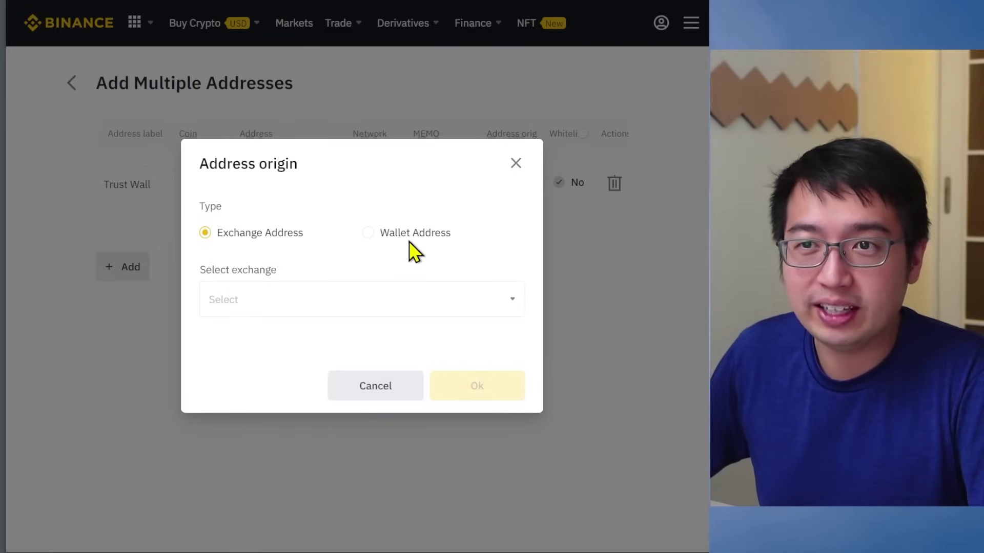
Set the address origin to a MetaMask wallet address and save the row
left_click(368, 233)
left_click(413, 302)
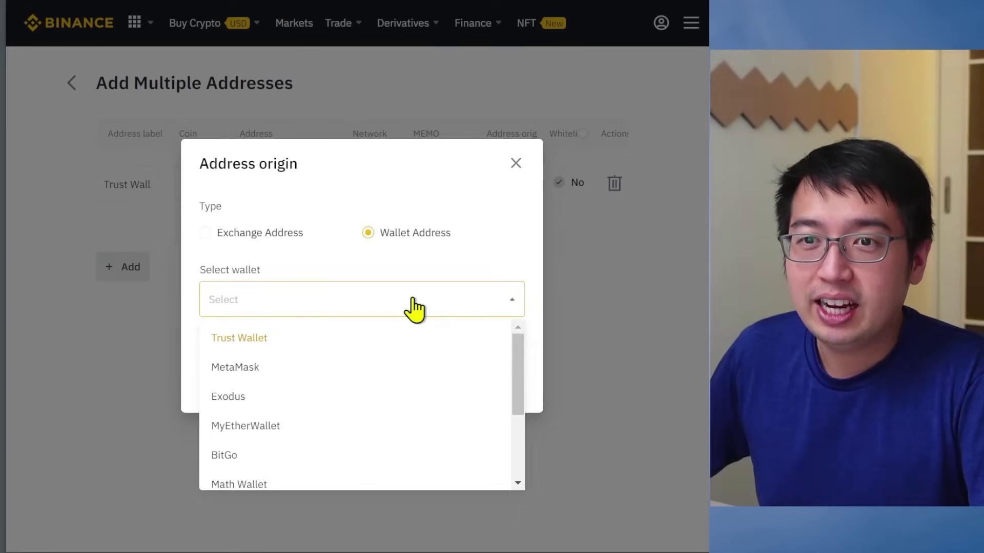
left_click(370, 369)
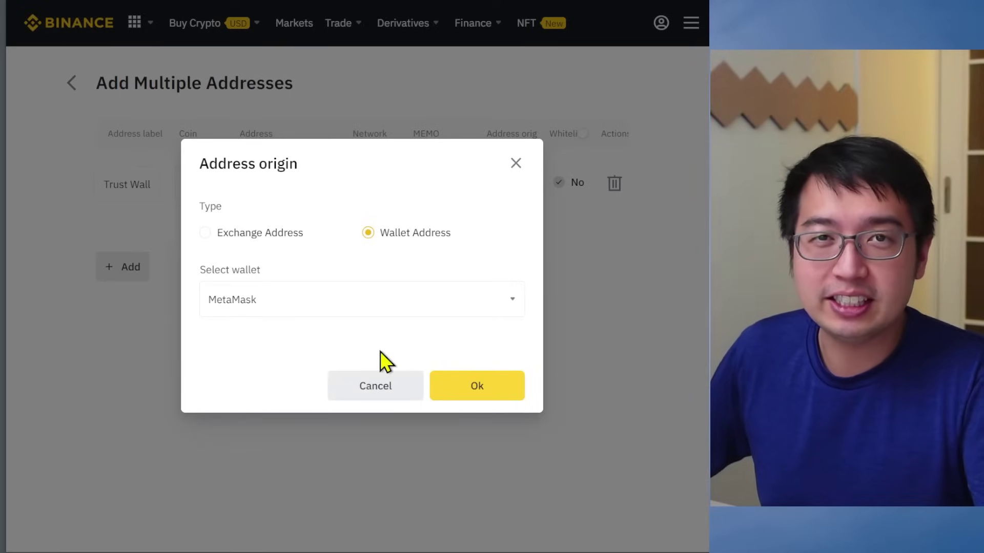
left_click(458, 387)
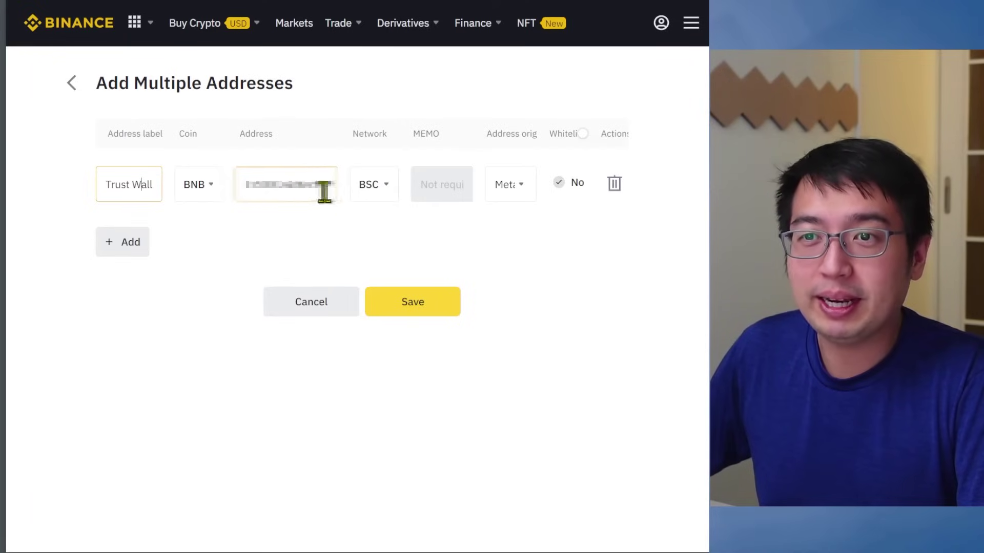
left_click(520, 188)
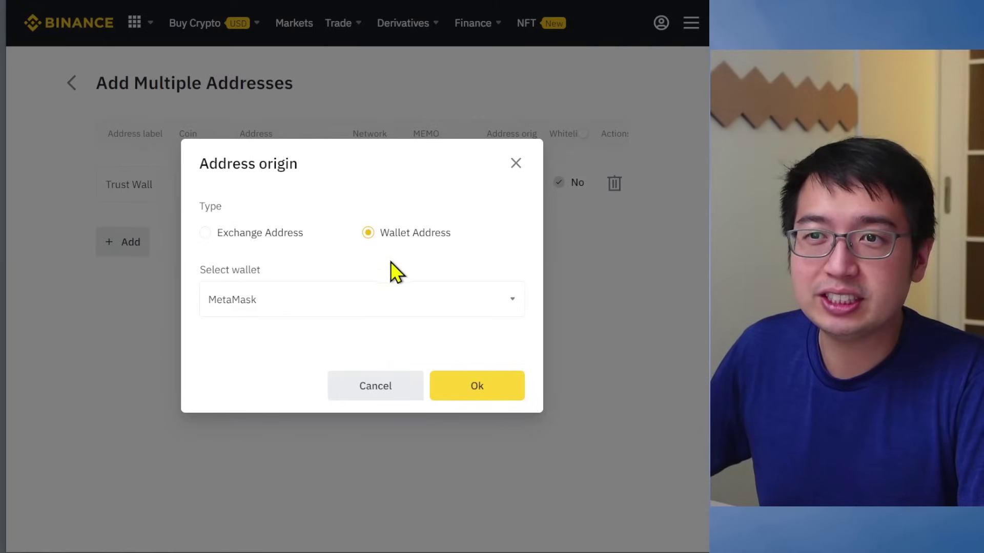
left_click(468, 389)
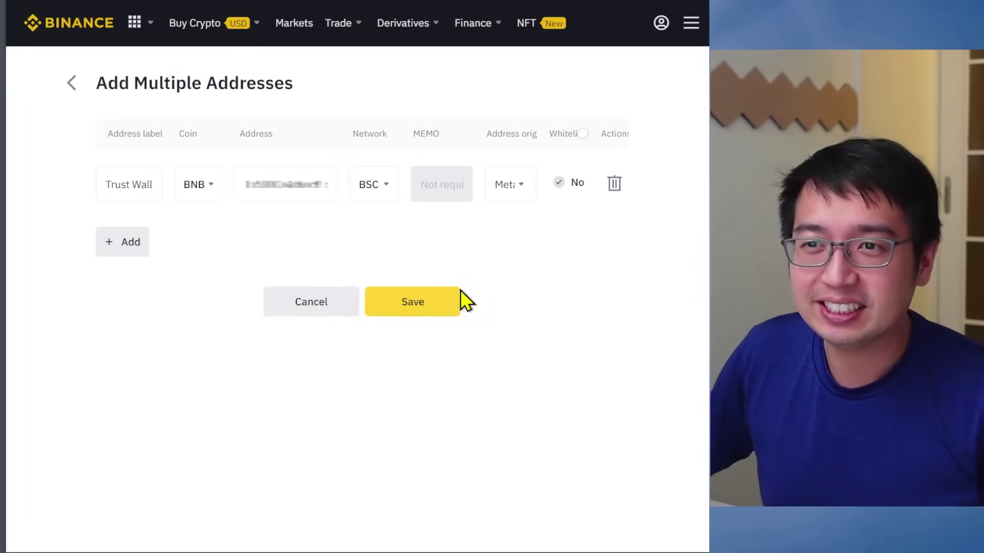
left_click(434, 307)
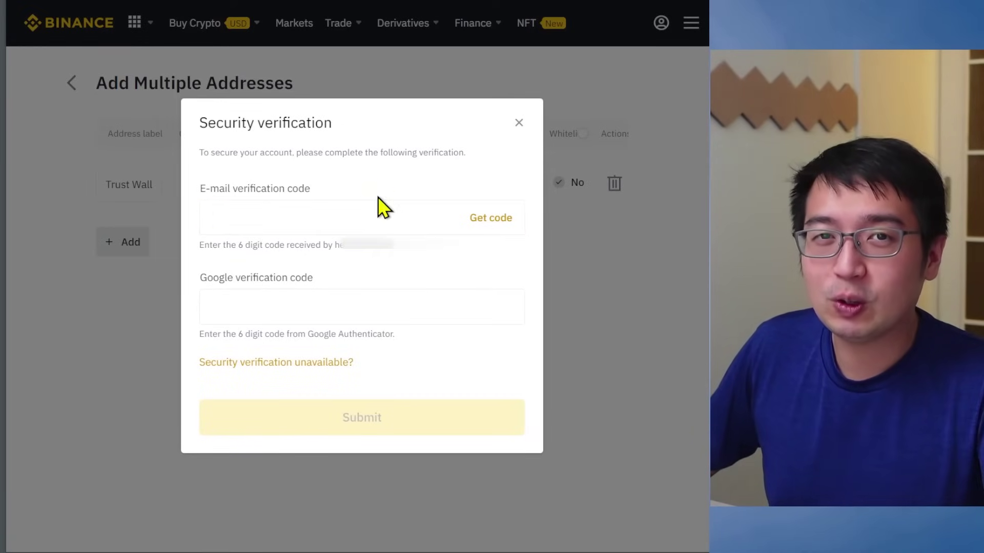
Request an e-mail code and paste it from the Binance email into the verification field
left_click(480, 219)
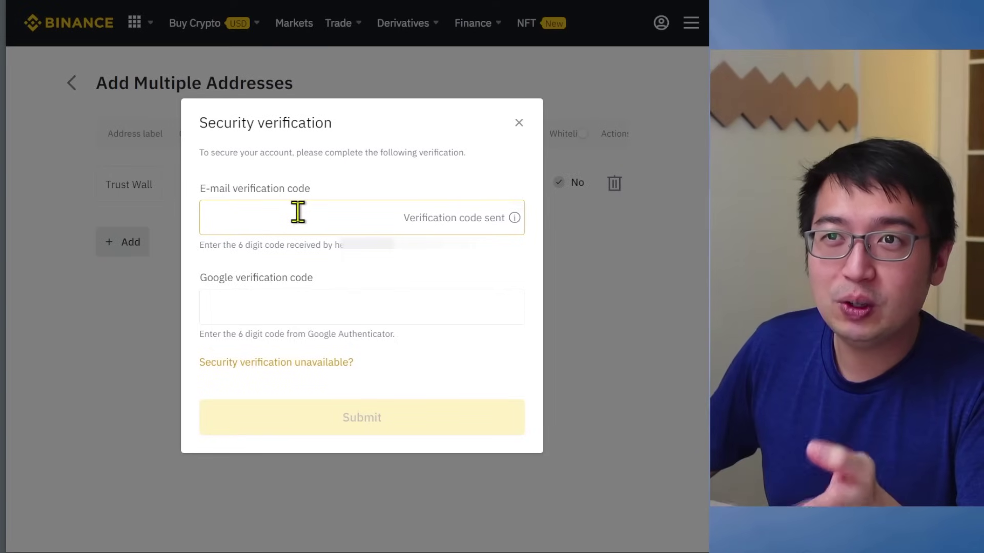
left_click(266, 226)
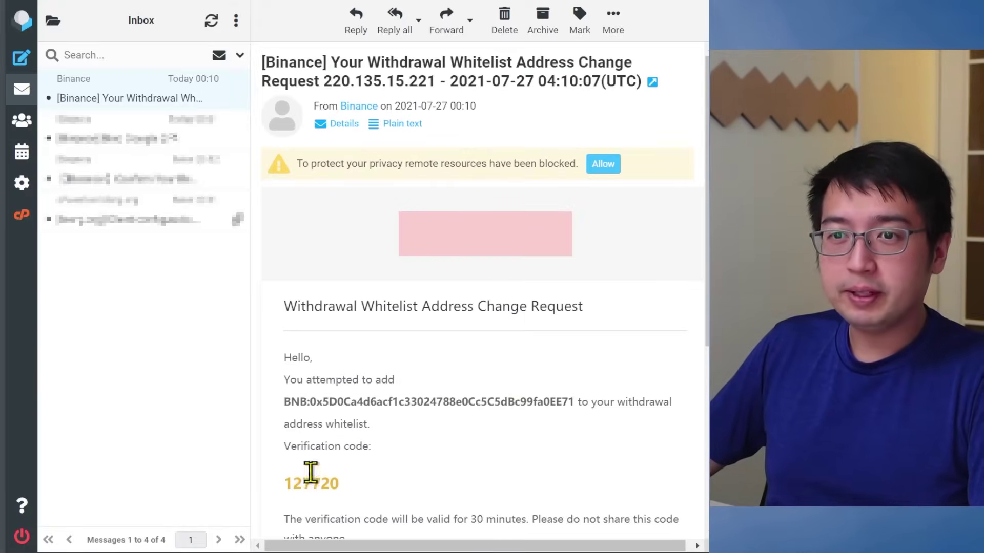
double_click(314, 479)
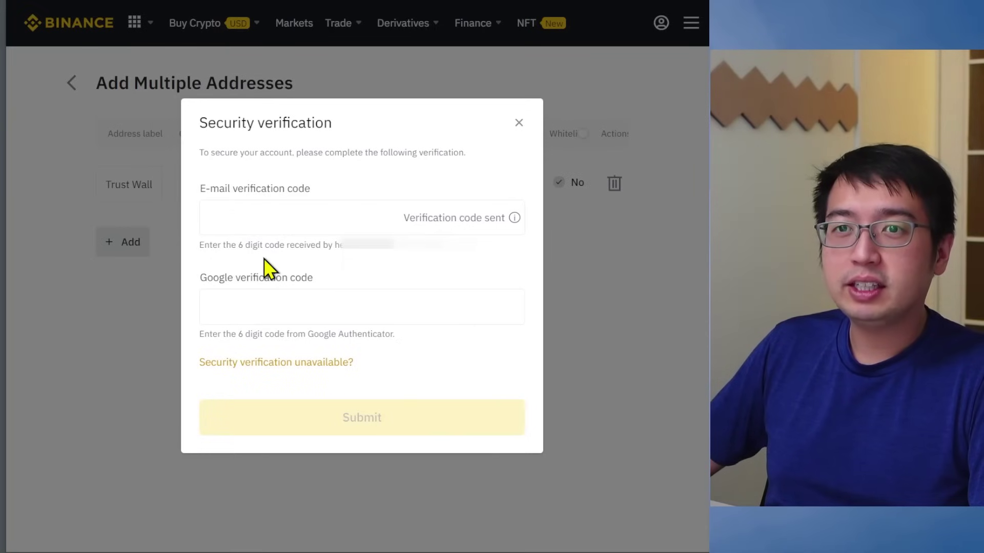
key("ctrl+v")
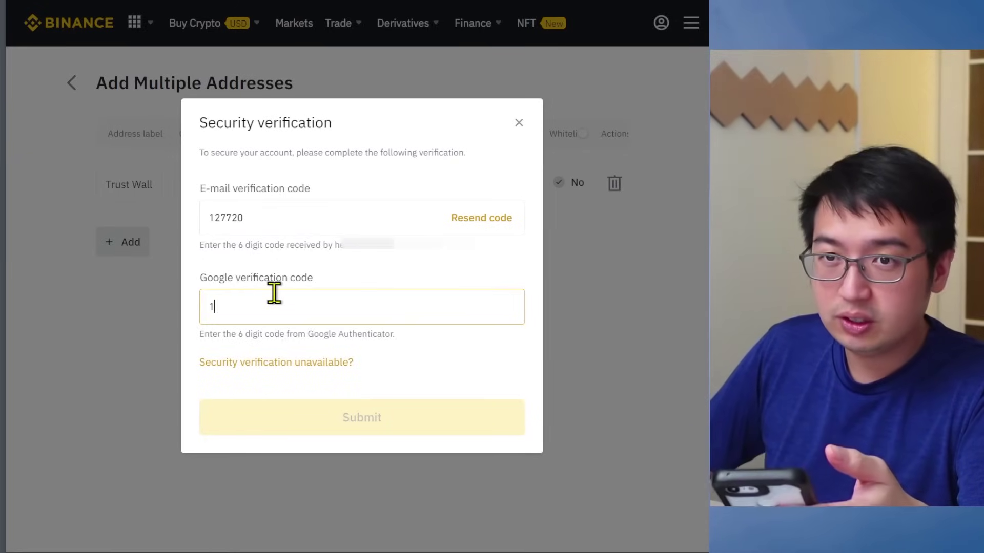
Enter the Google Authenticator code and submit to save the BNB (BSC) Trust Wallet address
type("3")
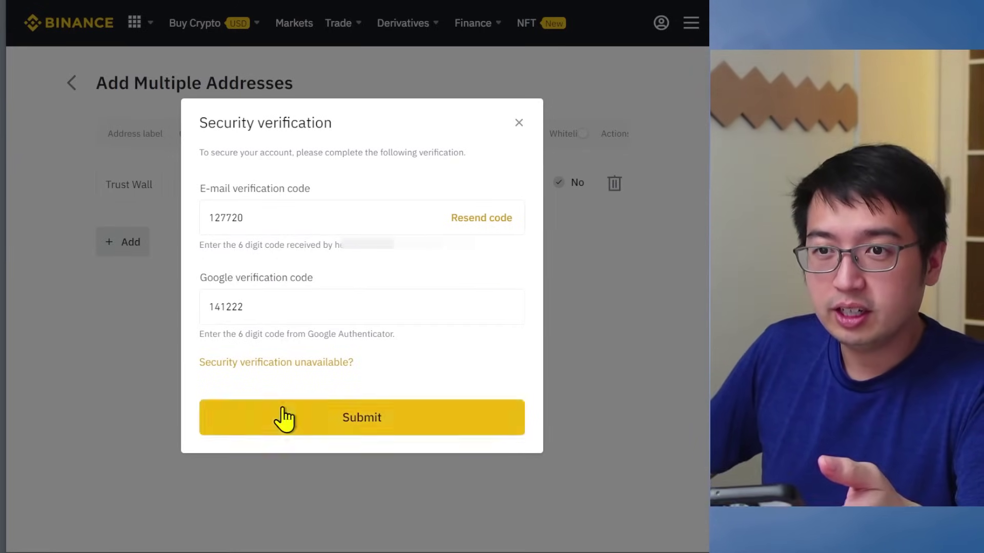
left_click(281, 417)
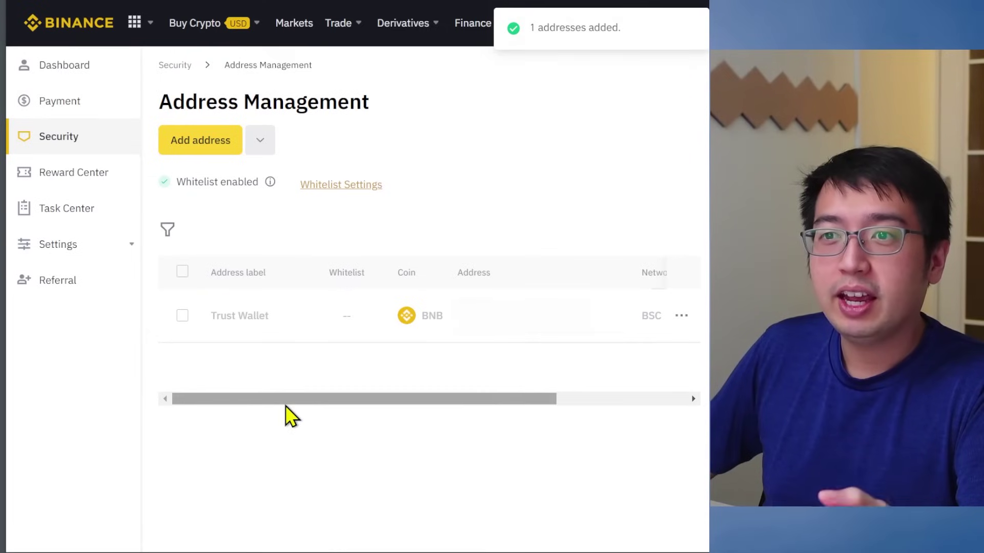
scroll(396, 336, "right", 3)
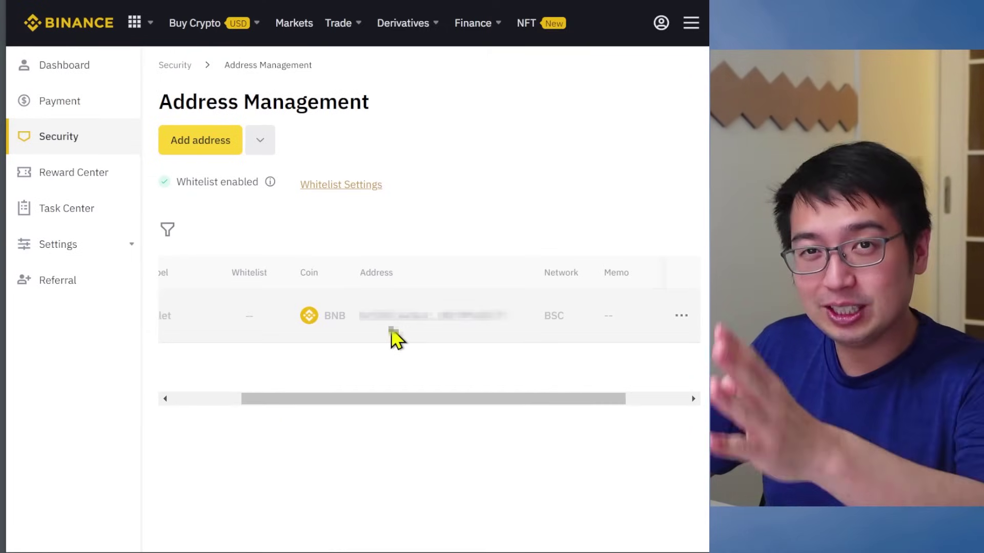